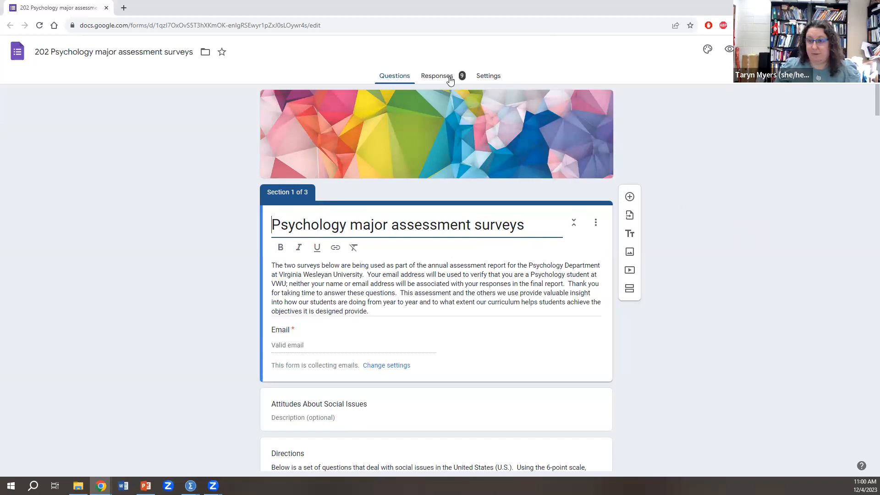
# Step: Open the survey form's responses in the linked spreadsheet and look over the Email Address column
pyautogui.click(449, 79)
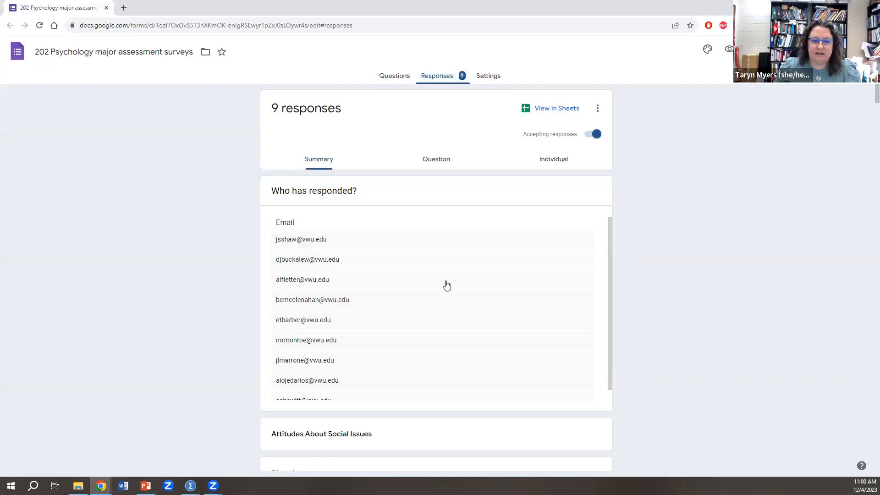
pyautogui.click(557, 110)
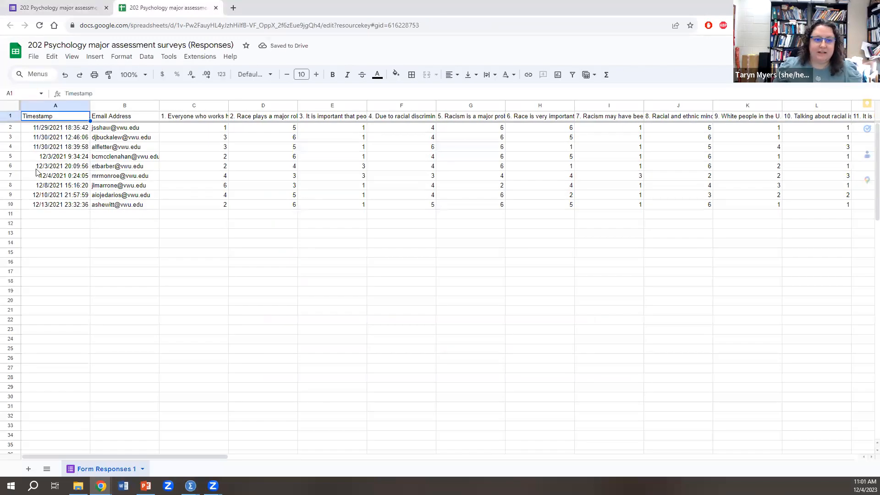
pyautogui.click(66, 8)
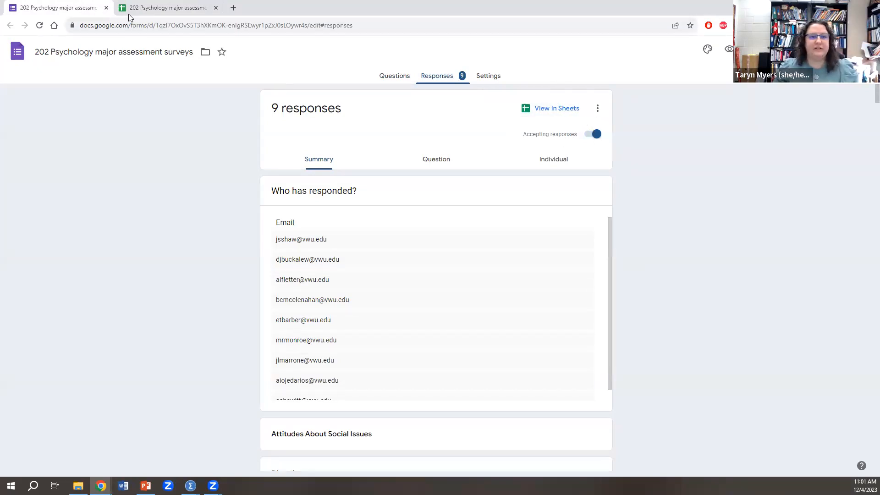
pyautogui.click(168, 4)
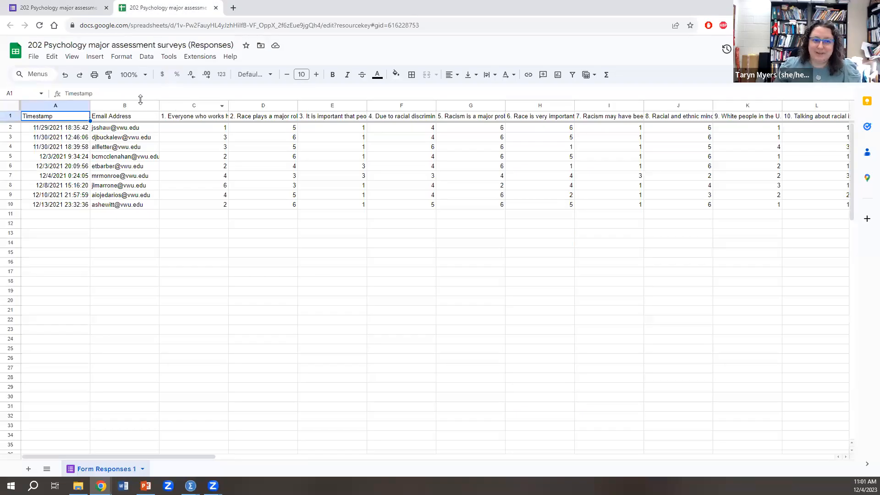
pyautogui.click(125, 104)
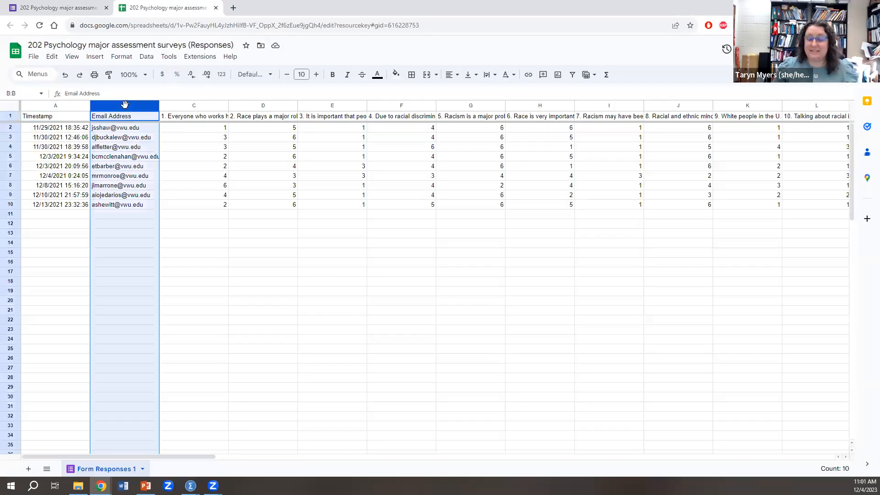
pyautogui.click(207, 256)
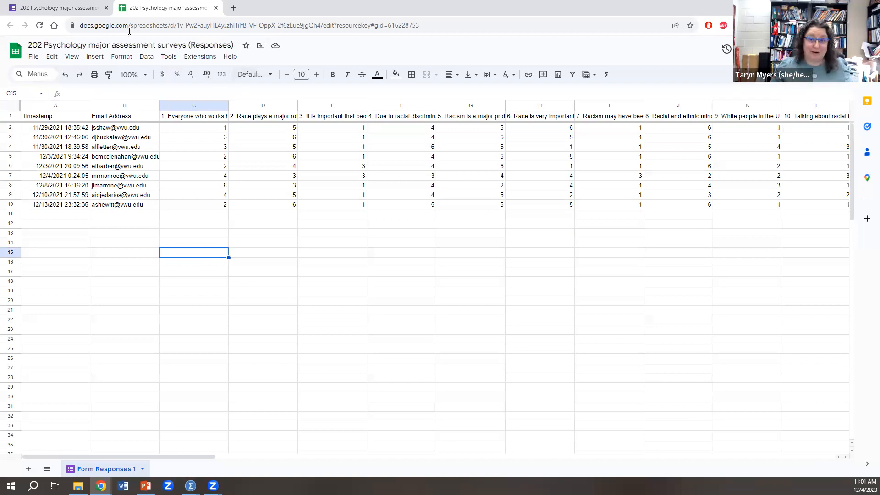
pyautogui.click(37, 58)
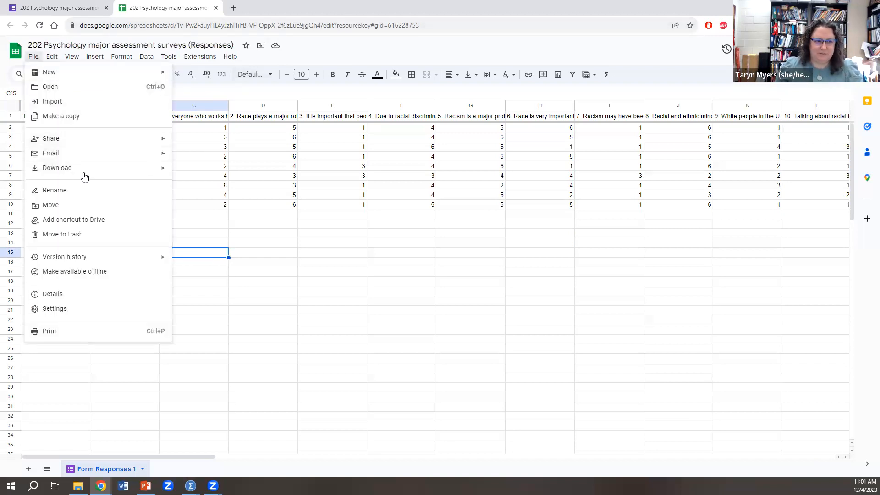
pyautogui.moveTo(89, 172)
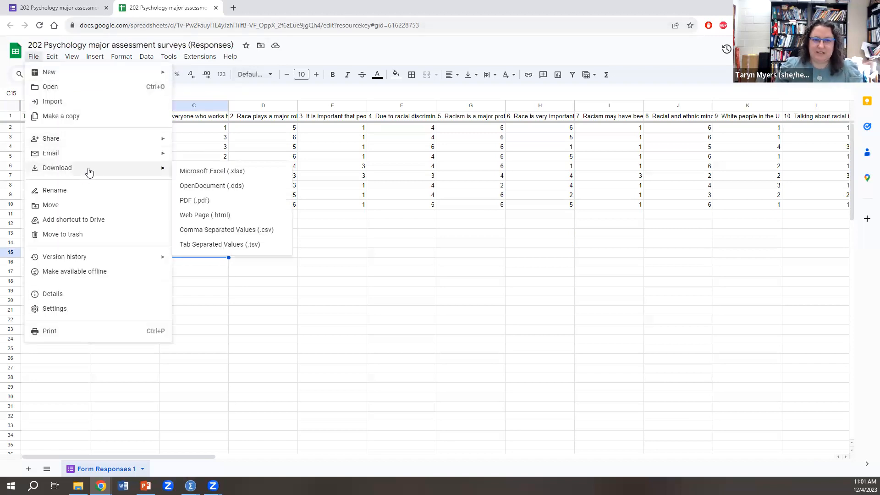
pyautogui.click(204, 174)
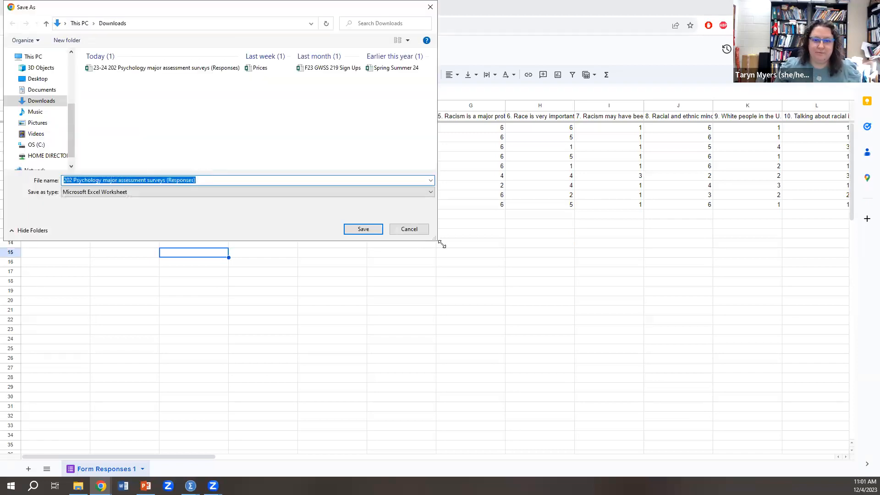
pyautogui.click(419, 229)
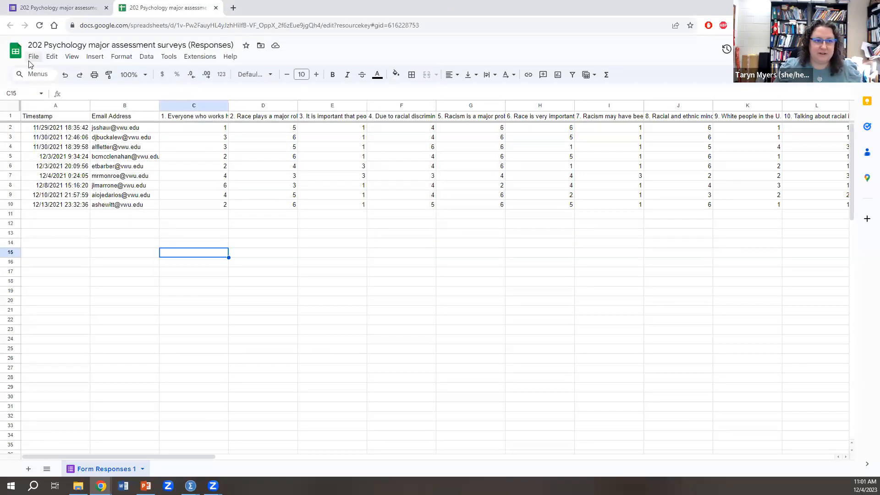
# Step: Download the response spreadsheet as a Microsoft Excel (.xlsx) file into Downloads and open it with editing enabled
pyautogui.click(35, 58)
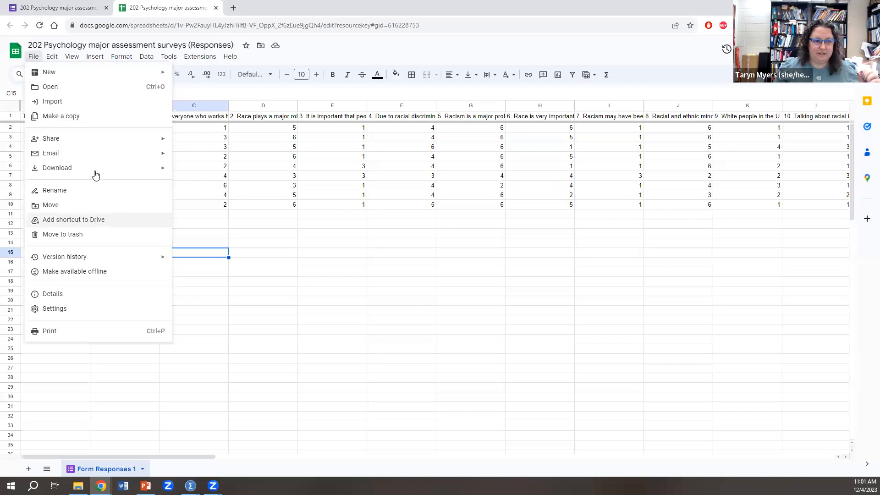
pyautogui.moveTo(94, 168)
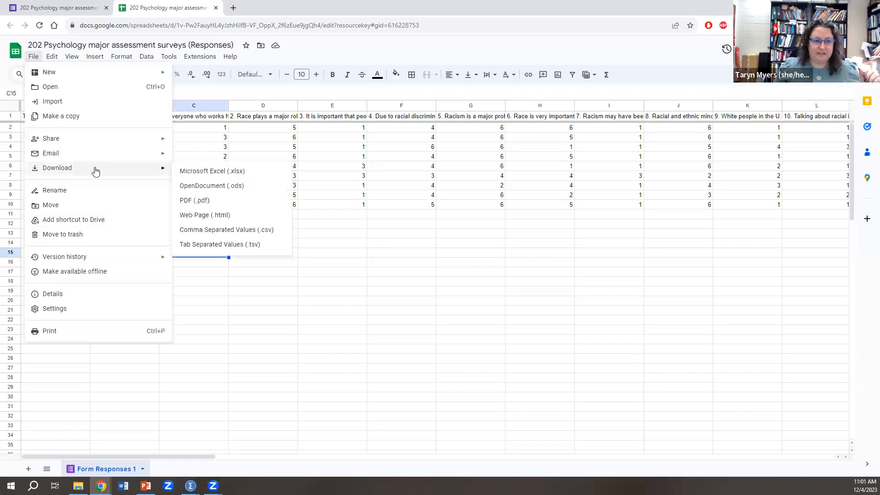
pyautogui.click(196, 172)
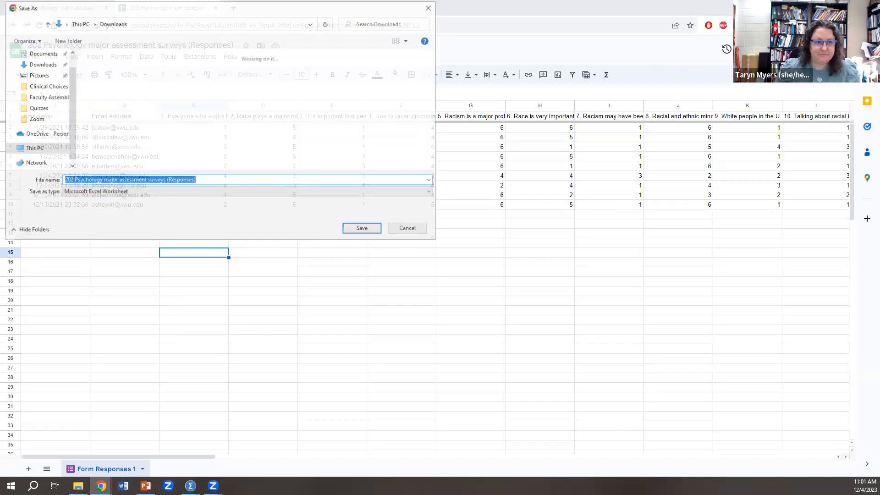
pyautogui.click(364, 230)
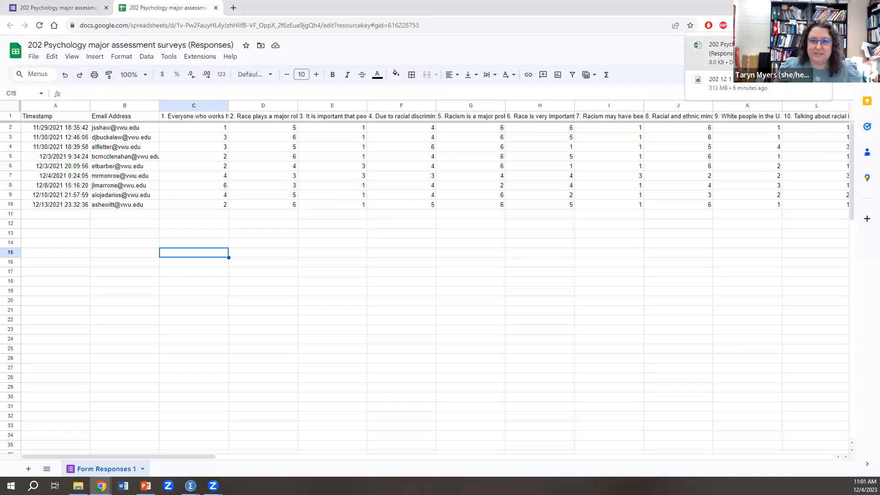
pyautogui.click(712, 54)
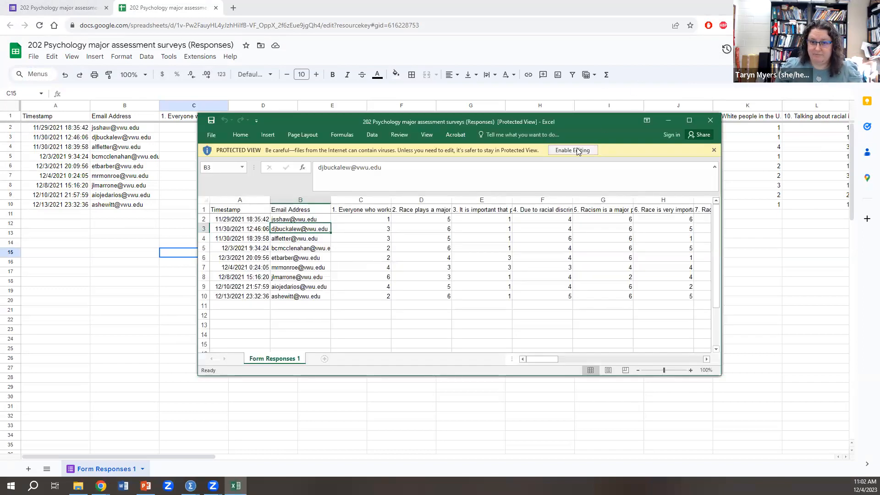
pyautogui.click(577, 150)
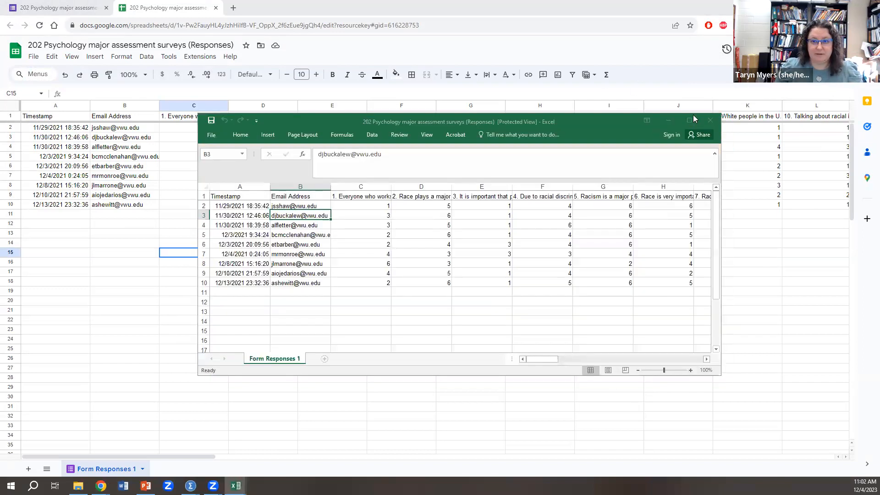
# Step: Delete the entire Email Address column from the downloaded worksheet and close the workbook
pyautogui.click(306, 237)
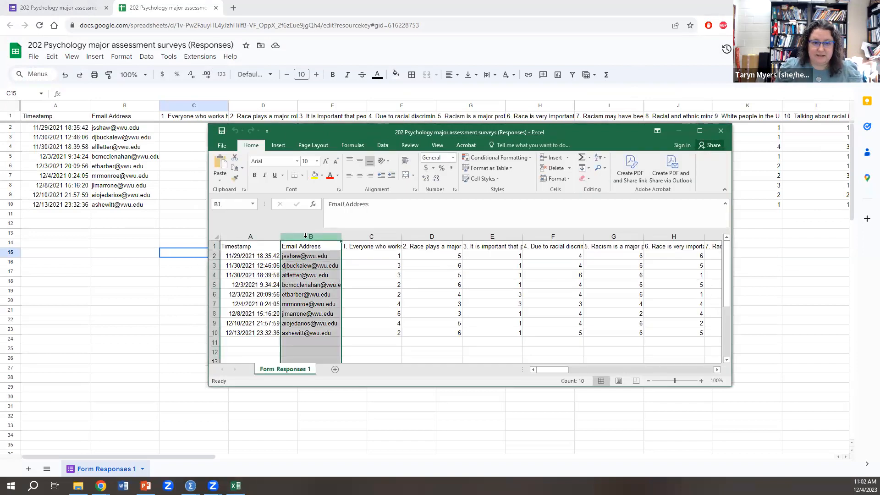
pyautogui.rightClick(306, 240)
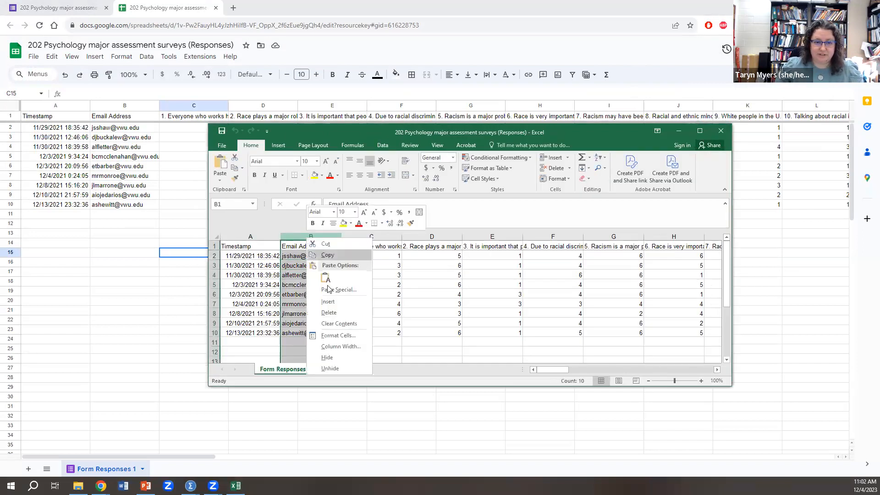
pyautogui.click(330, 313)
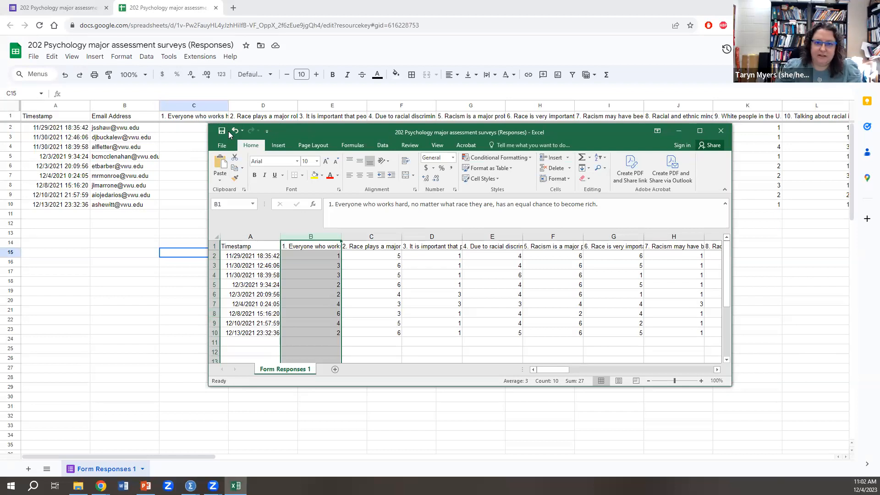
pyautogui.click(714, 136)
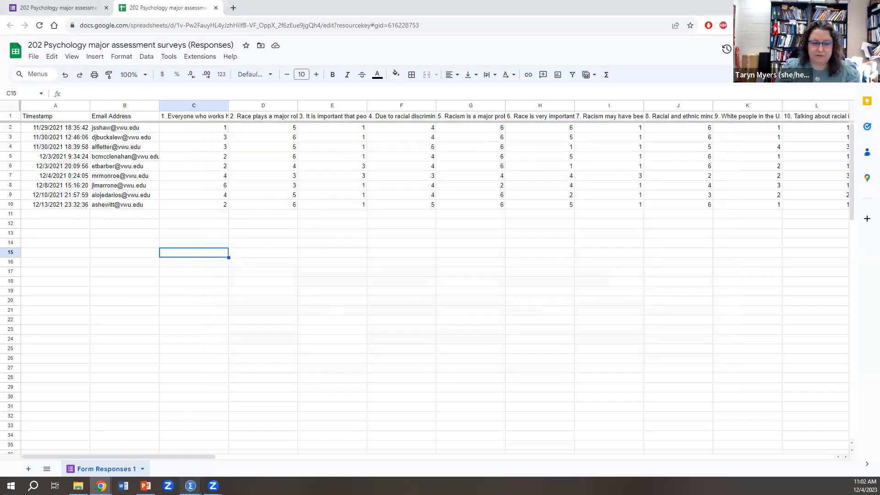
# Step: Switch to the empty Untitled1 dataset window in IBM SPSS Statistics
pyautogui.moveTo(191, 486)
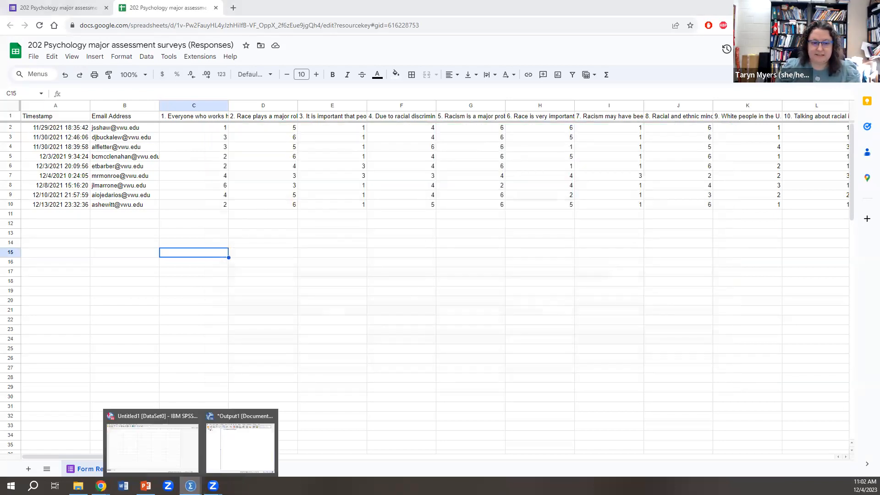
pyautogui.click(143, 445)
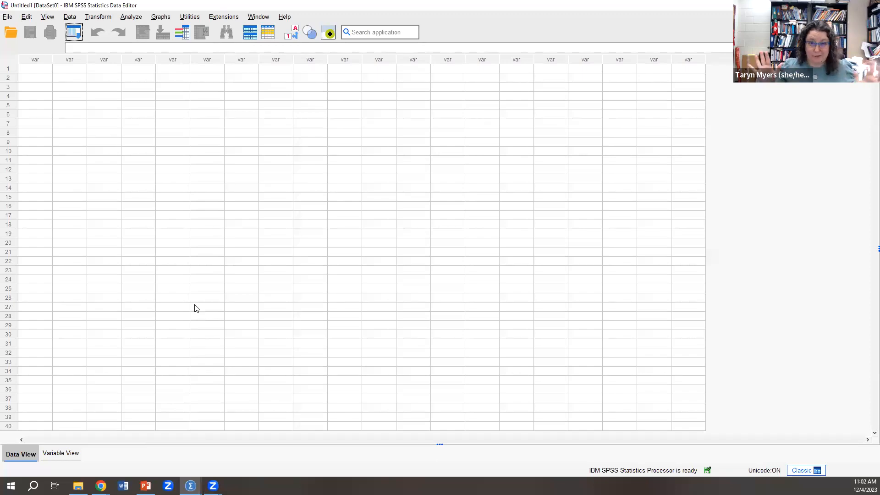
pyautogui.click(8, 18)
pyautogui.moveTo(40, 53)
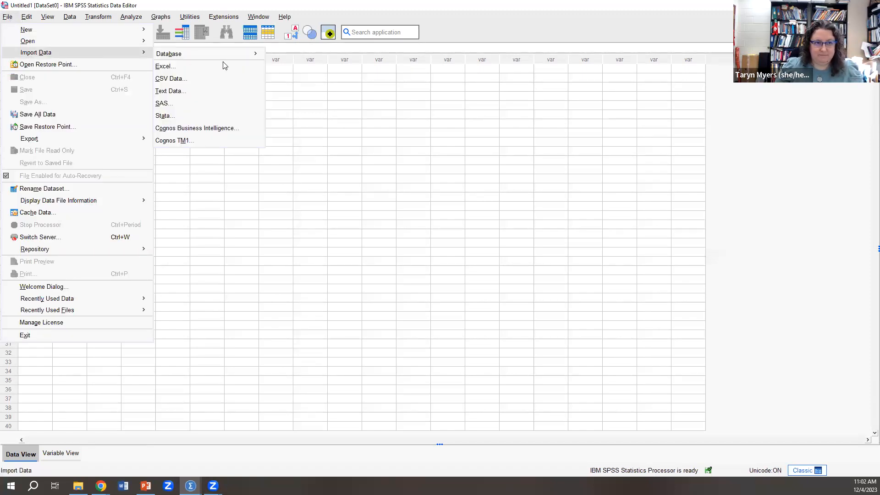
pyautogui.click(172, 67)
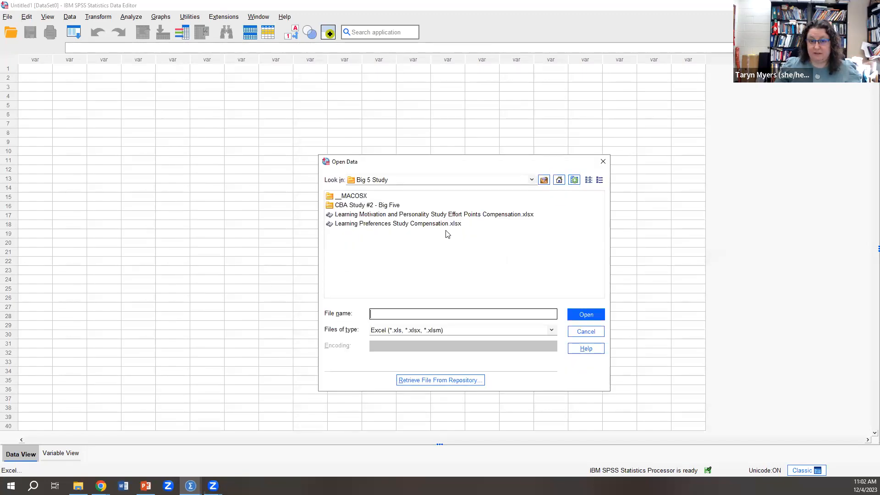
pyautogui.click(532, 181)
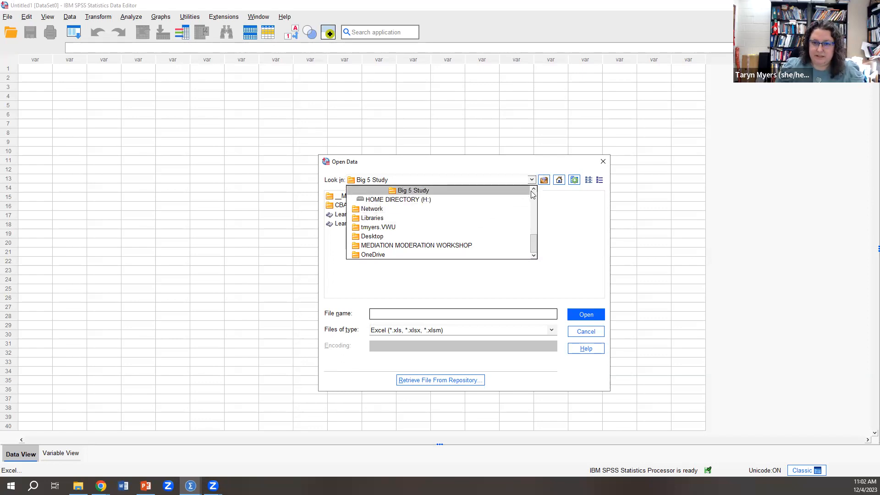
pyautogui.click(495, 210)
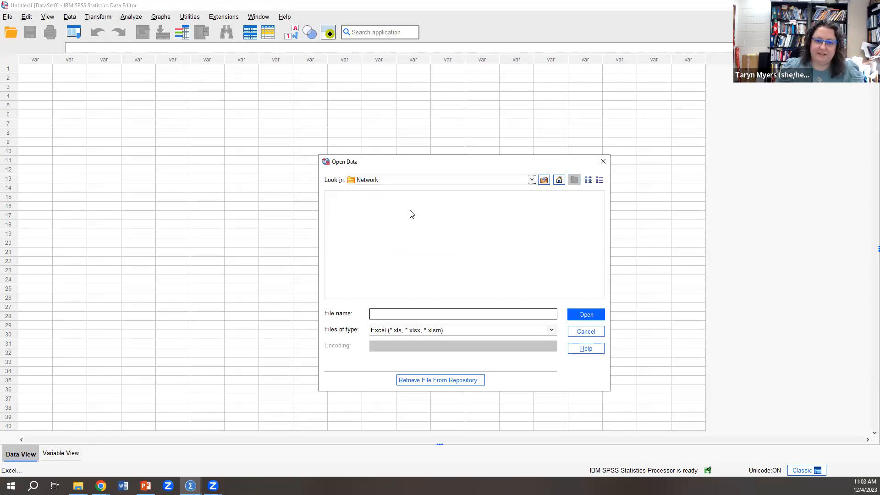
pyautogui.click(532, 179)
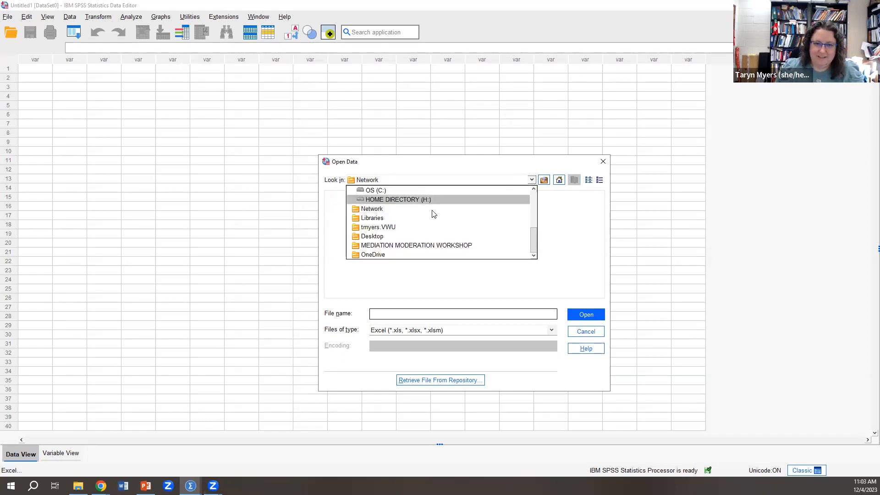
pyautogui.click(401, 236)
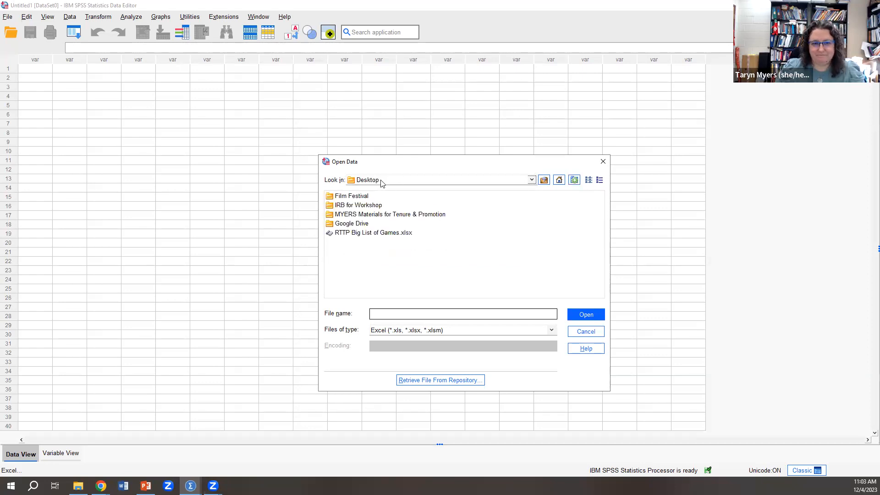
pyautogui.click(545, 180)
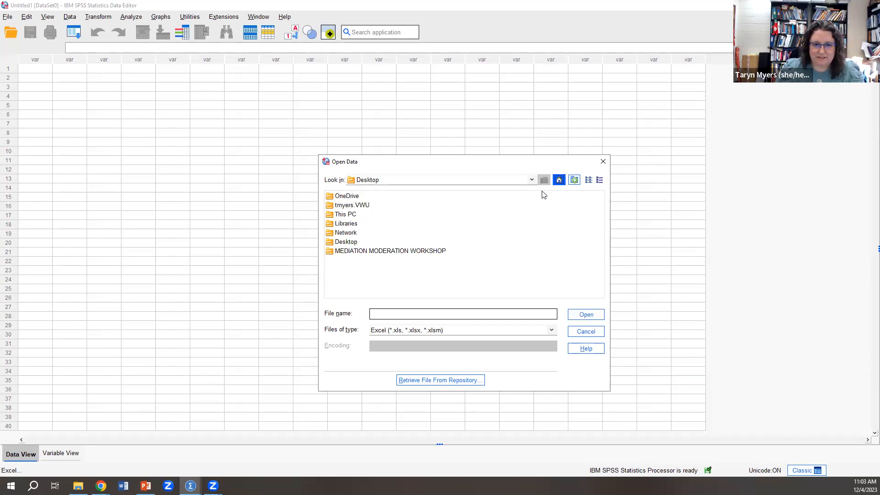
pyautogui.click(602, 162)
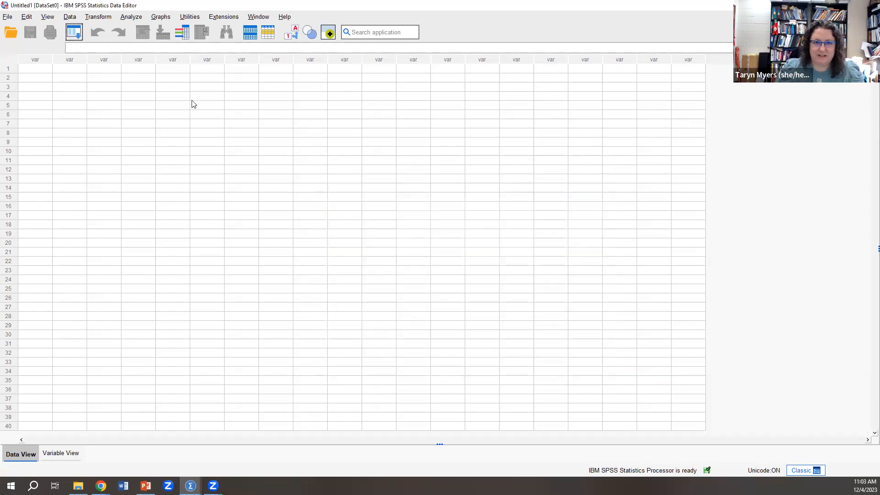
# Step: Start an Excel data import and browse to the Downloads folder in the user profile
pyautogui.click(6, 17)
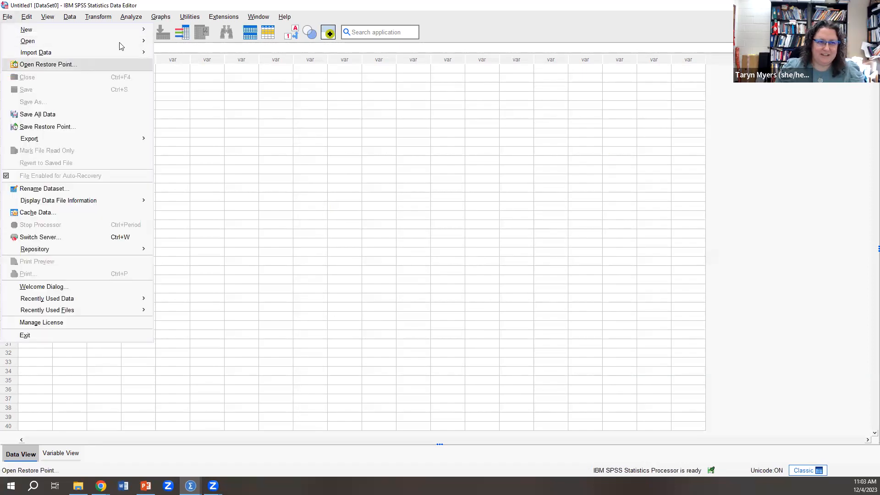
pyautogui.moveTo(137, 41)
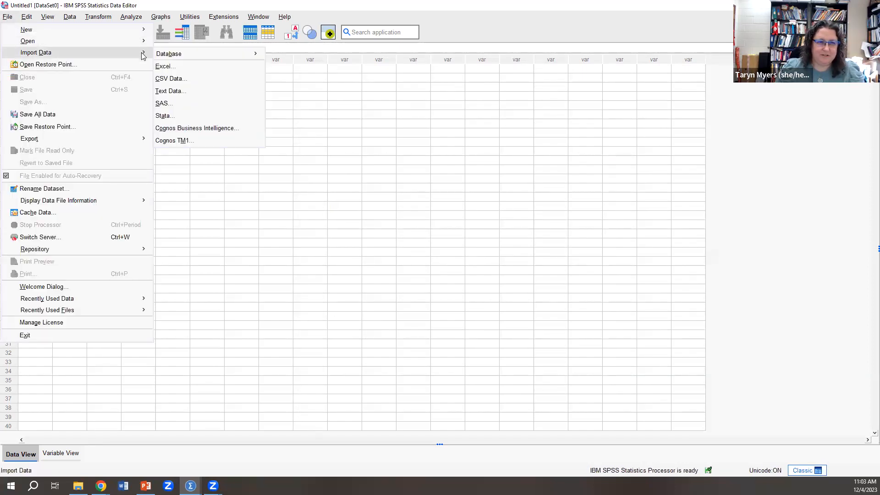
pyautogui.click(183, 69)
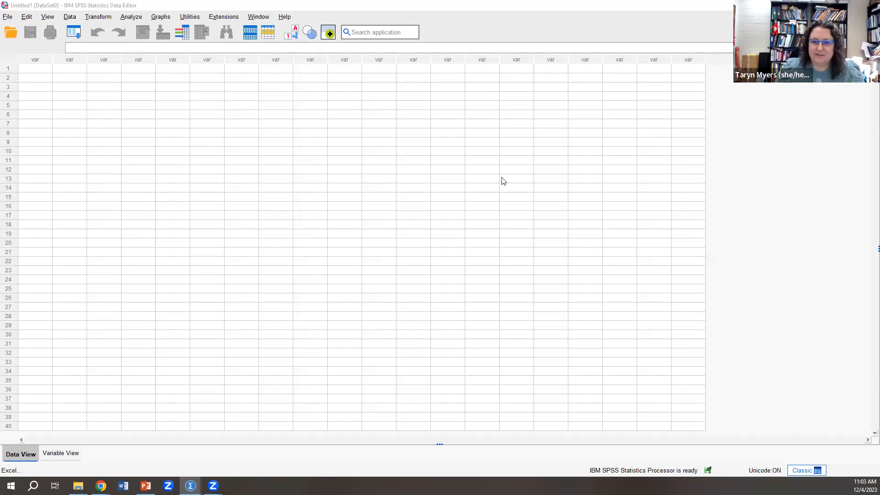
pyautogui.click(581, 180)
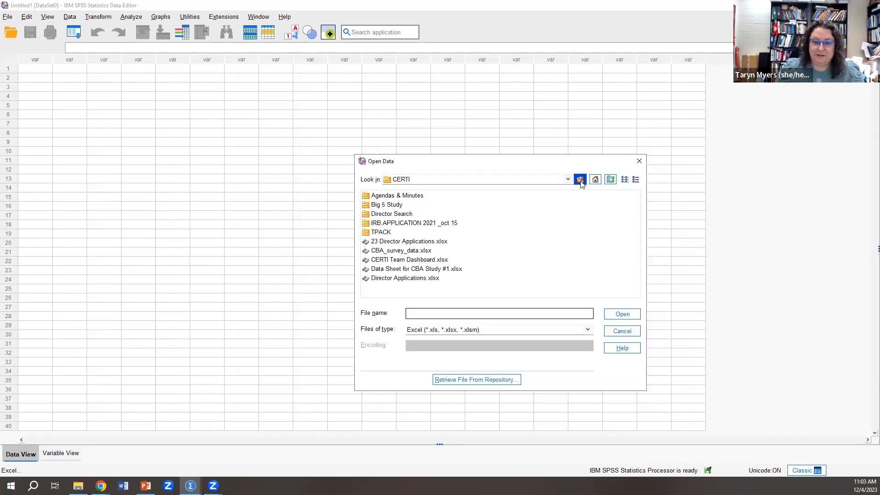
pyautogui.click(580, 180)
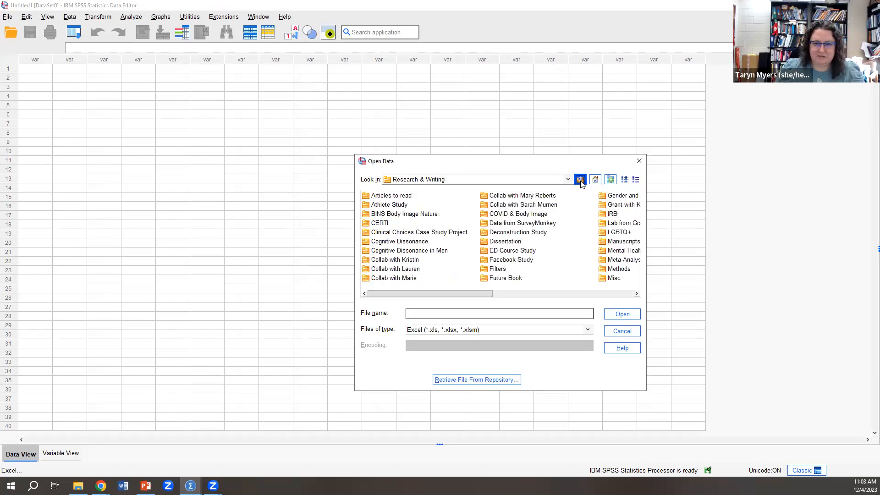
pyautogui.click(581, 179)
pyautogui.click(580, 180)
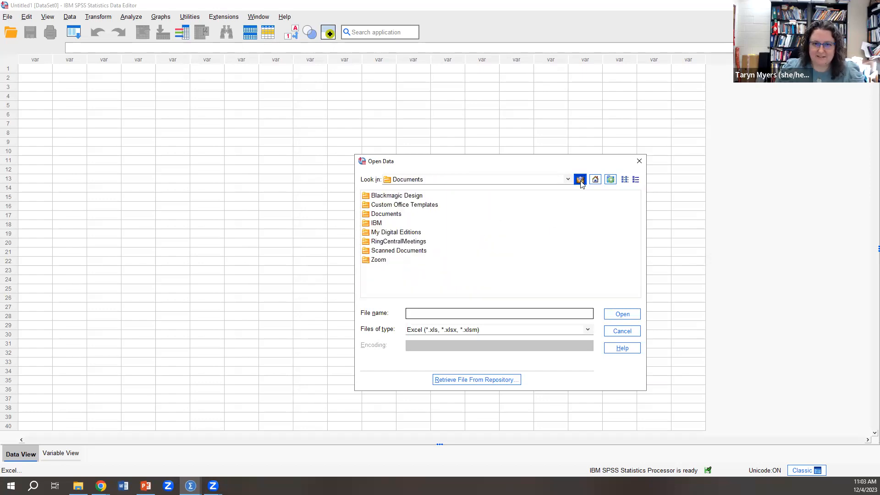
pyautogui.click(581, 180)
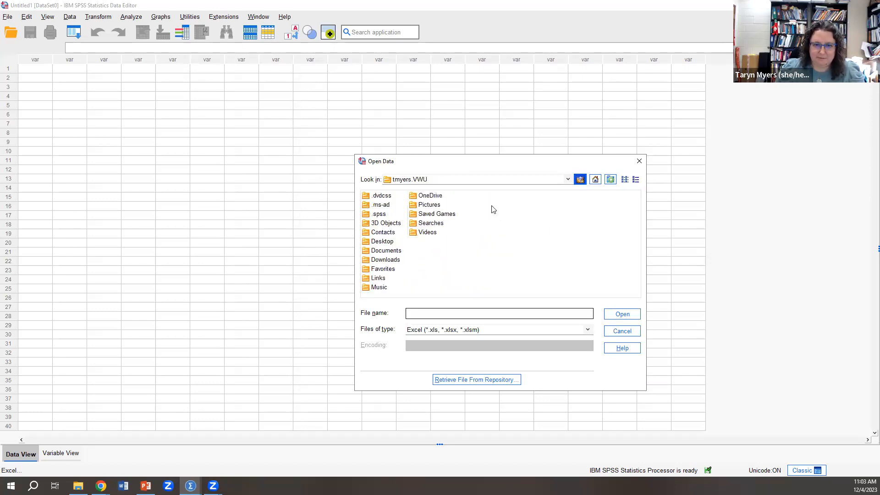
pyautogui.click(379, 260)
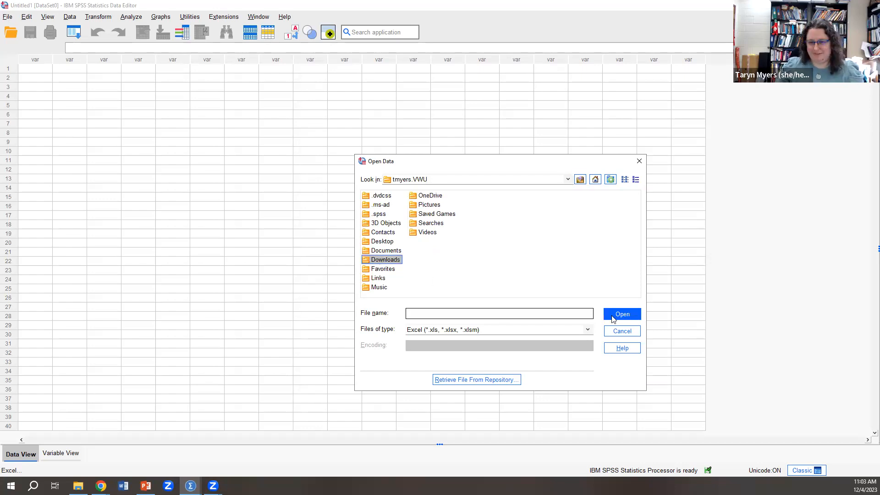
pyautogui.click(397, 260)
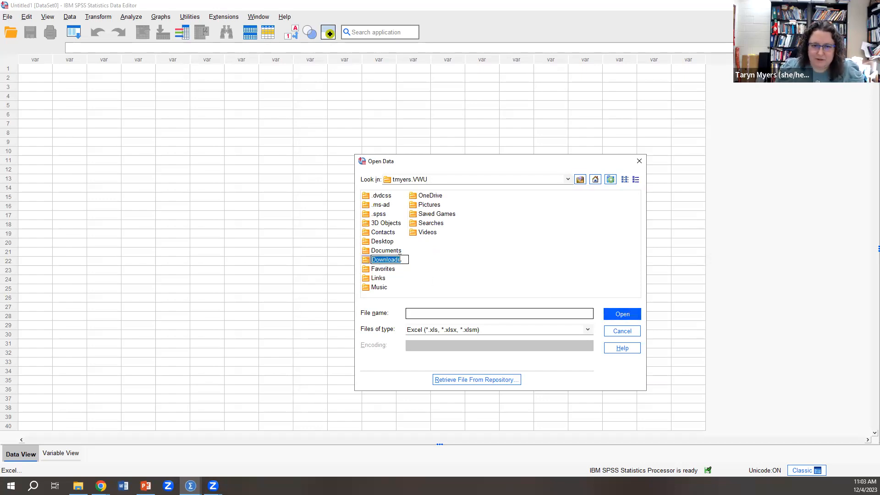
pyautogui.doubleClick(370, 260)
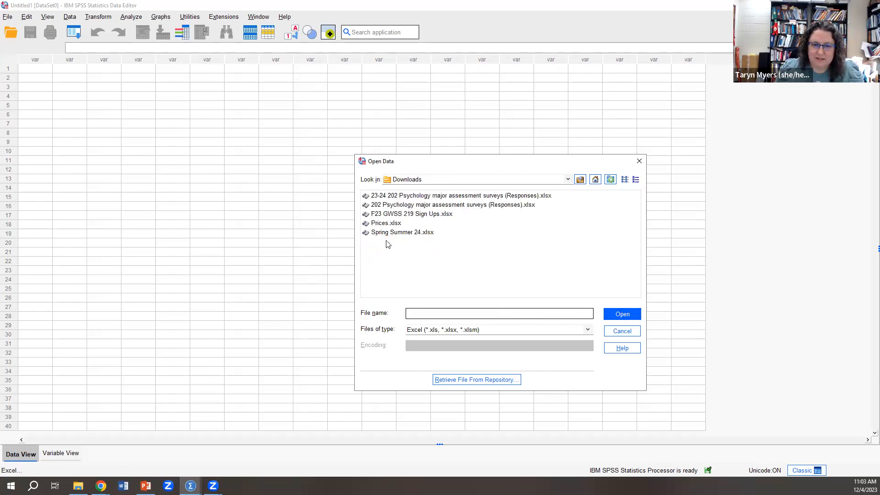
# Step: Import 202 Psychology major assessment surveys (Responses).xlsx, reading variable names from the first row, and maximize the new dataset window
pyautogui.click(495, 207)
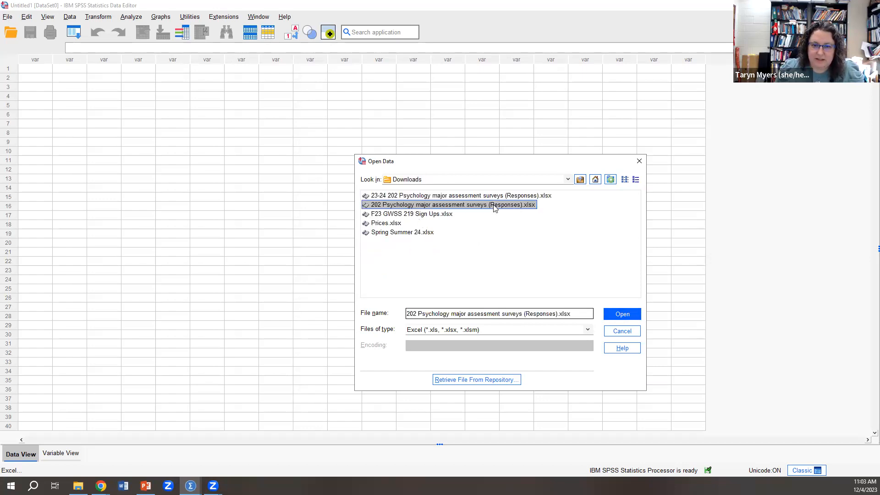
pyautogui.click(628, 320)
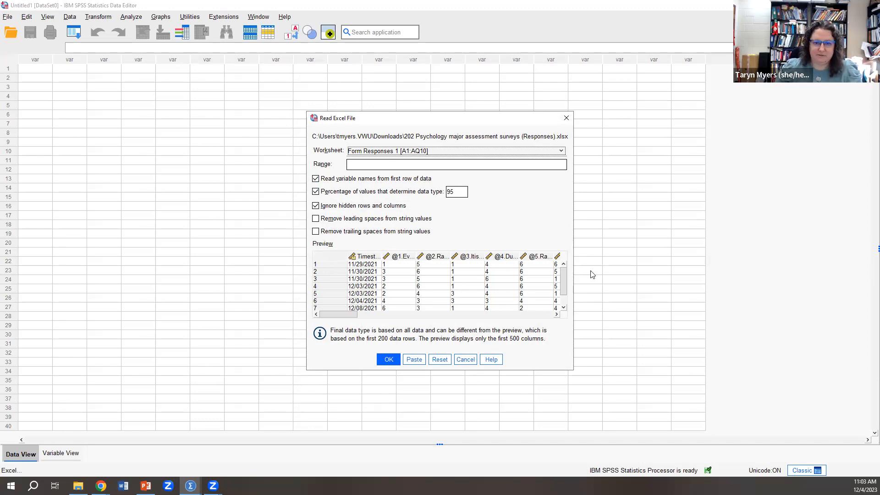
pyautogui.click(390, 360)
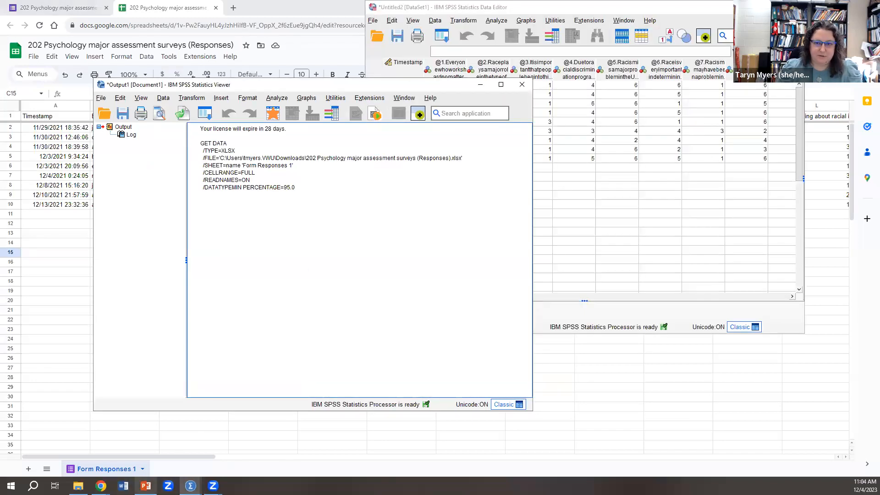
pyautogui.moveTo(146, 486)
pyautogui.click(773, 7)
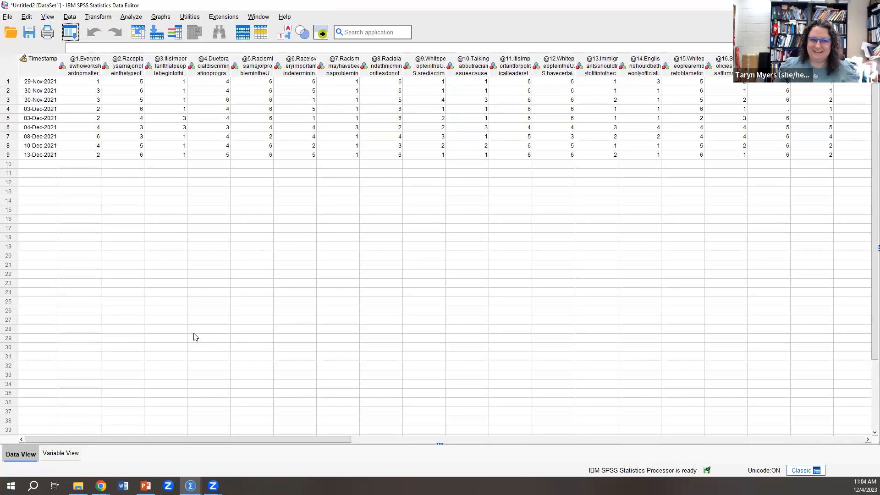
# Step: Switch the imported dataset to Variable View and look over the variable names
pyautogui.click(63, 454)
pyautogui.scroll(-5, 40, 137)
pyautogui.scroll(5, 39, 137)
pyautogui.moveTo(56, 47); pyautogui.dragTo(113, 47)
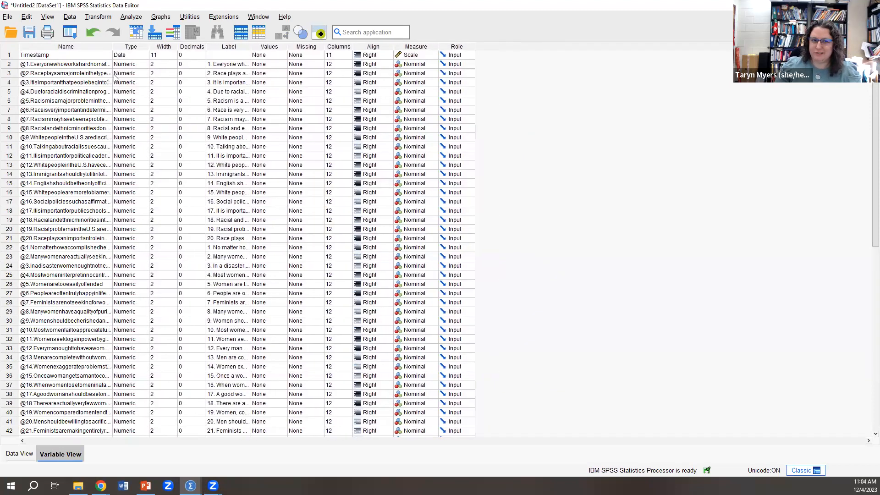
# Step: Rename the first survey question's variable, in row 2 below Timestamp, as Q1Q1
pyautogui.click(50, 65)
pyautogui.doubleClick(49, 63)
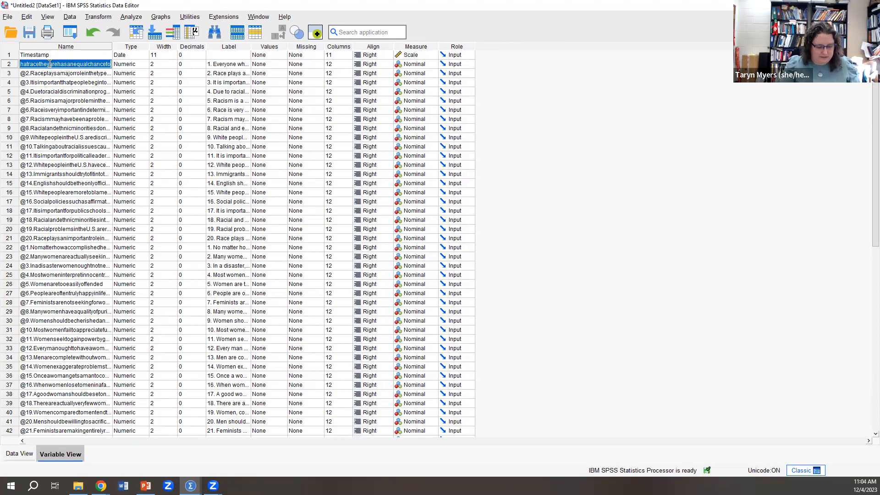
pyautogui.write('Qu')
pyautogui.press('BackSpace')
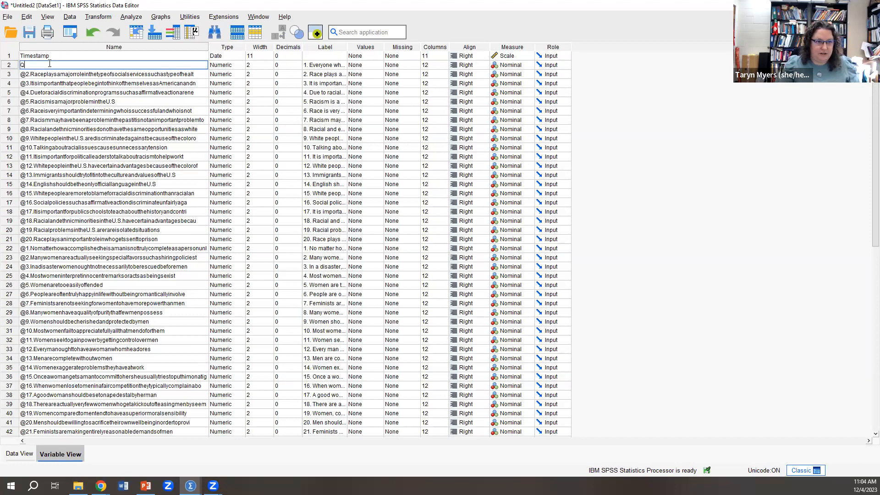
pyautogui.write('uestion')
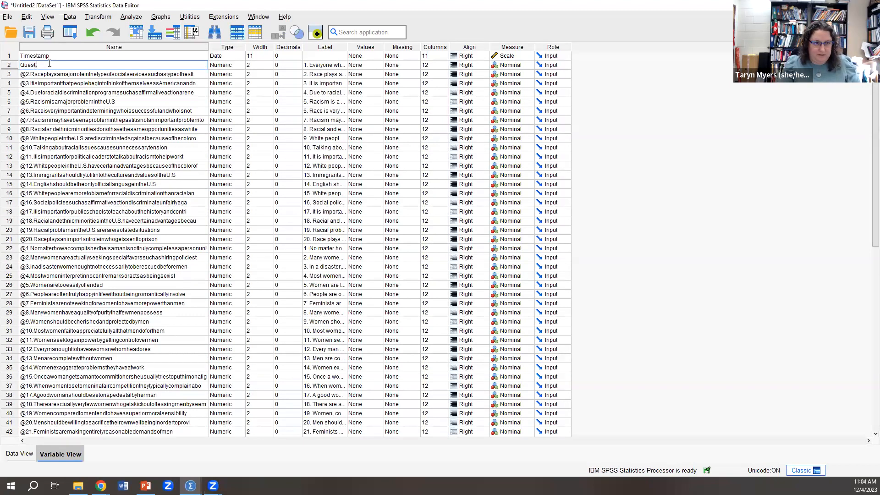
pyautogui.press('BackSpace')
pyautogui.press('BackSpace')
pyautogui.press('BackSpace')
pyautogui.press('BackSpace')
pyautogui.press('BackSpace')
pyautogui.press('BackSpace')
pyautogui.press('BackSpace')
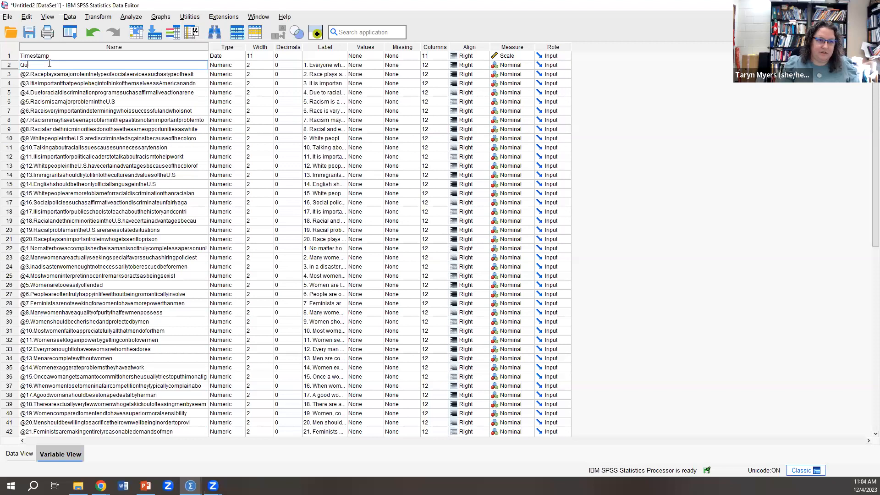
pyautogui.write('1')
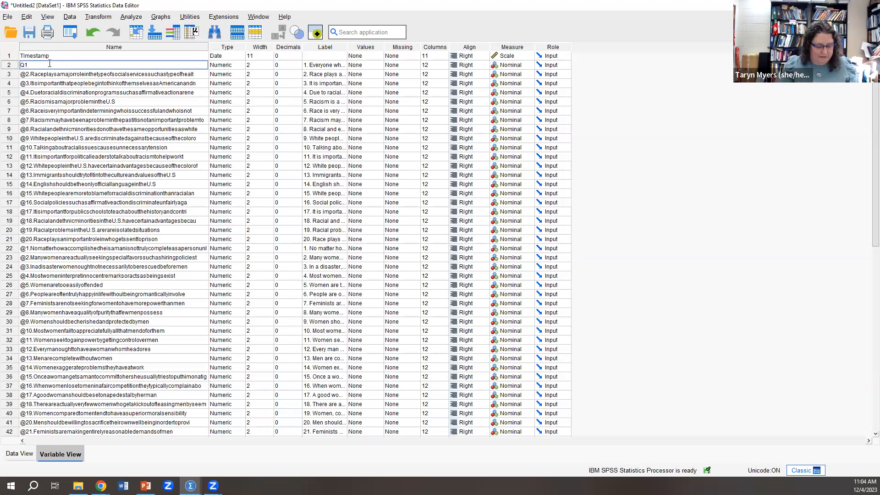
pyautogui.write('Q1')
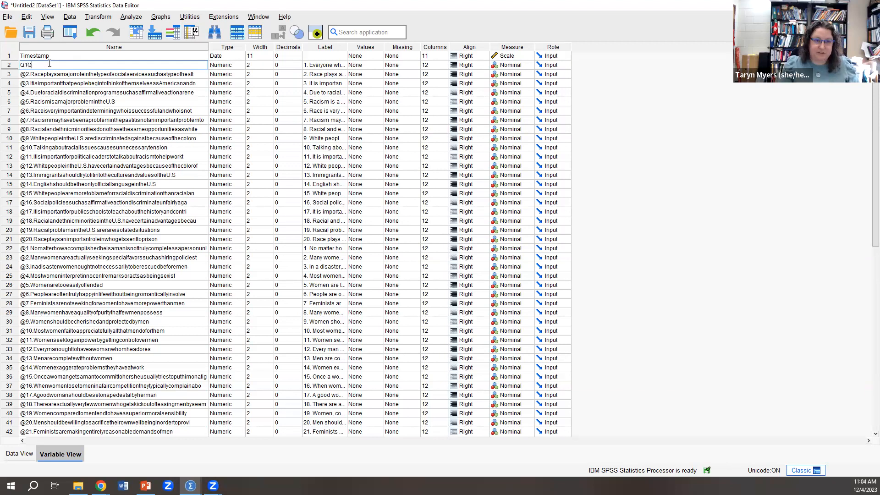
pyautogui.press('Return')
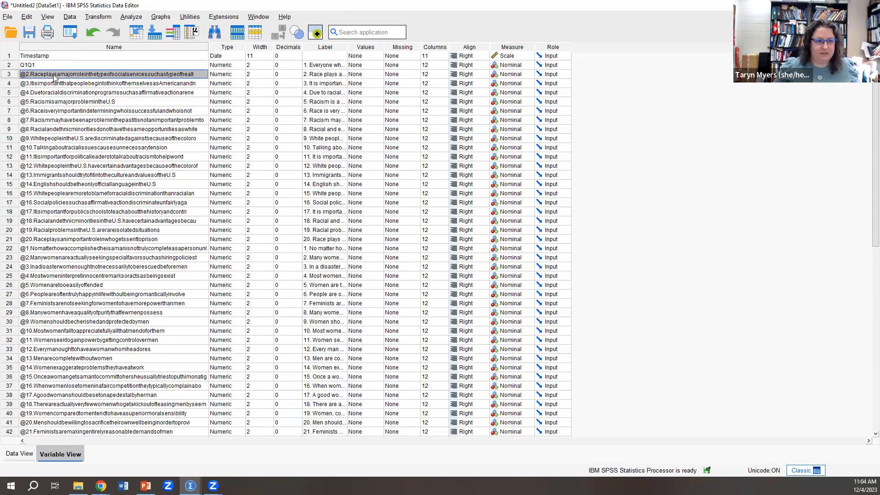
# Step: Rename the second survey question's variable in row 3 as Q1Q2
pyautogui.doubleClick(54, 74)
pyautogui.click(55, 73)
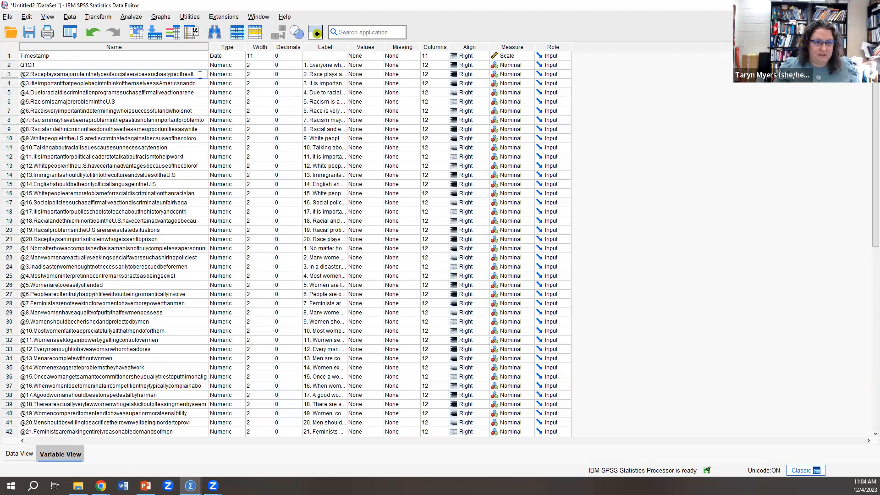
pyautogui.moveTo(200, 75); pyautogui.dragTo(19, 75)
pyautogui.write('Q1Q2')
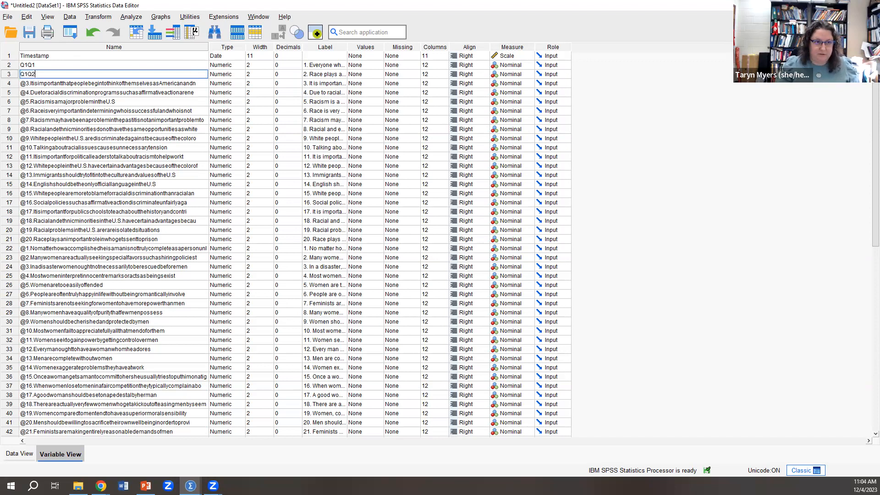
pyautogui.press('Return')
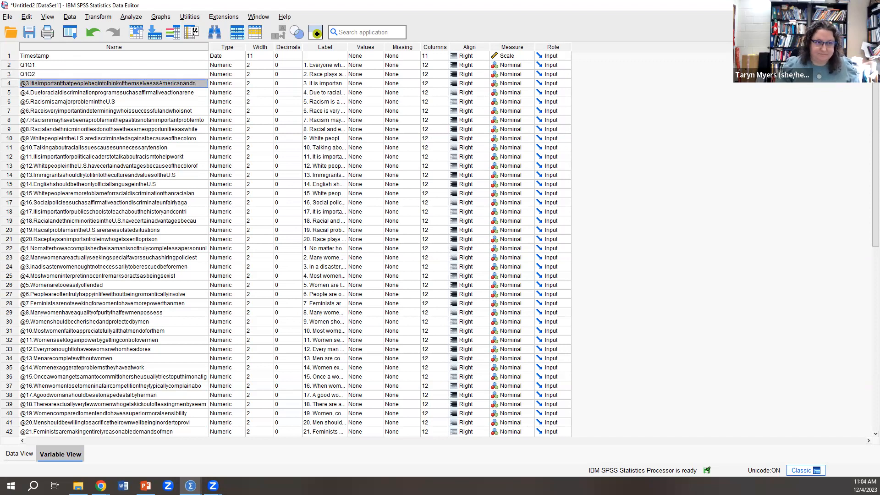
# Step: Rename the third survey question's variable in row 4 as SSES1
pyautogui.doubleClick(173, 84)
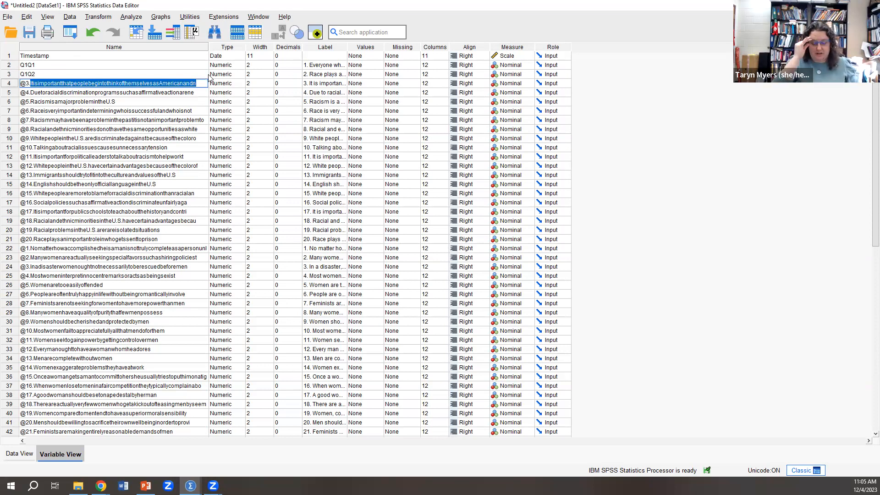
pyautogui.write('SS')
pyautogui.press('BackSpace')
pyautogui.press('BackSpace')
pyautogui.press('BackSpace')
pyautogui.press('BackSpace')
pyautogui.press('BackSpace')
pyautogui.write('SSES1')
pyautogui.press('Return')
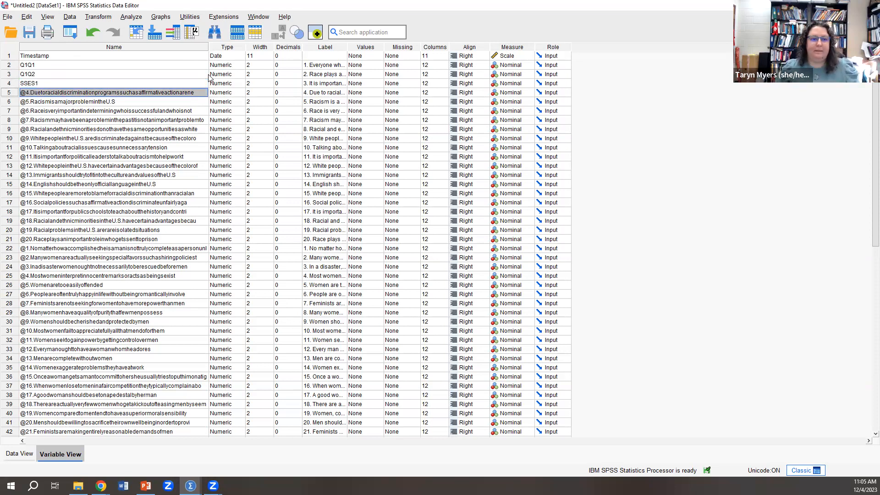